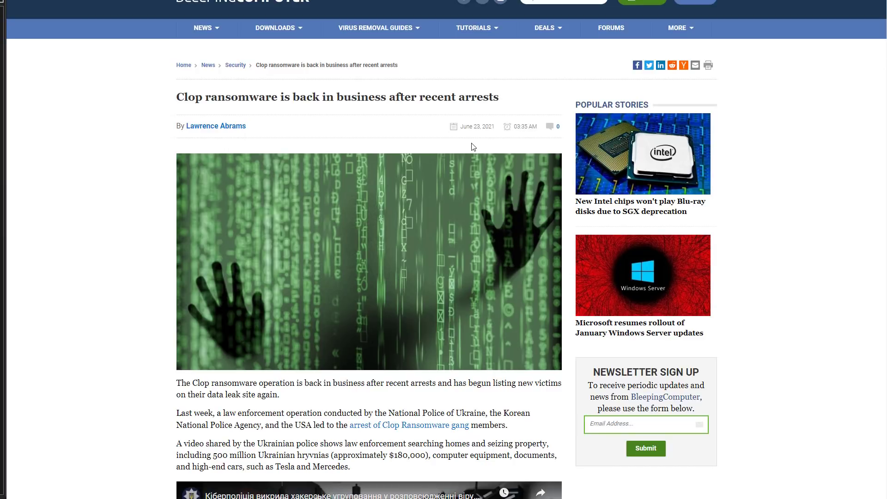
Skip the embedded Ukrainian police raid video ahead in stages and pause it at 2:28
{"action": "scroll", "coordinate": [474, 147], "scroll_direction": "down", "scroll_amount": 7}
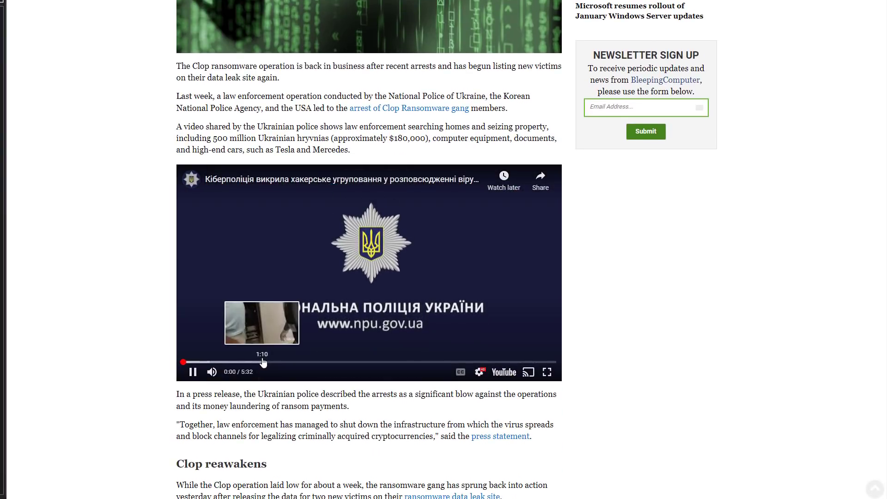
{"action": "left_click", "coordinate": [262, 361]}
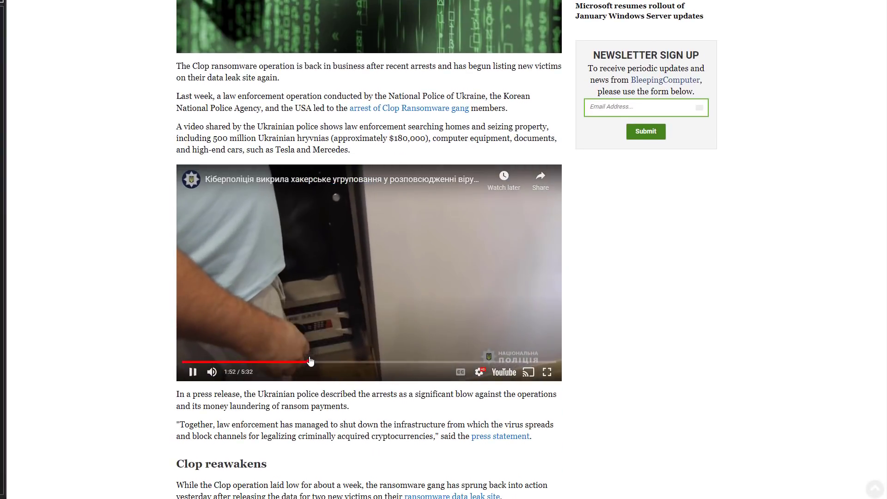
{"action": "left_click", "coordinate": [312, 361]}
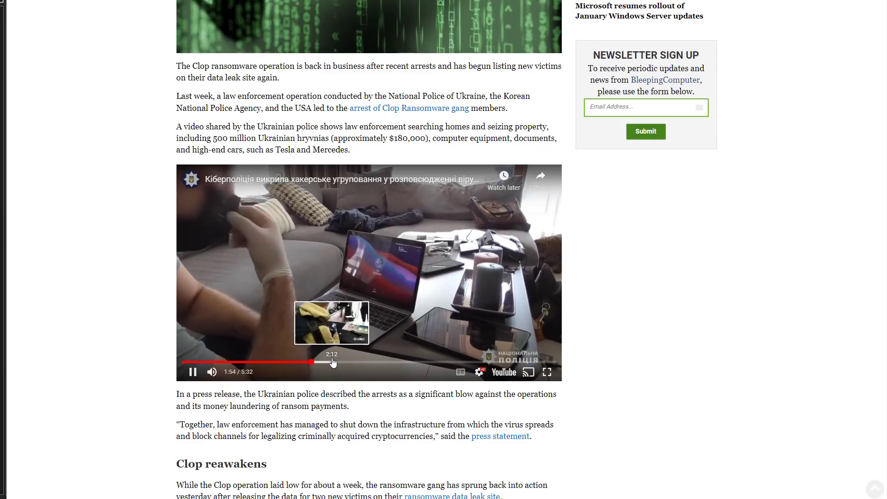
{"action": "left_click", "coordinate": [331, 363]}
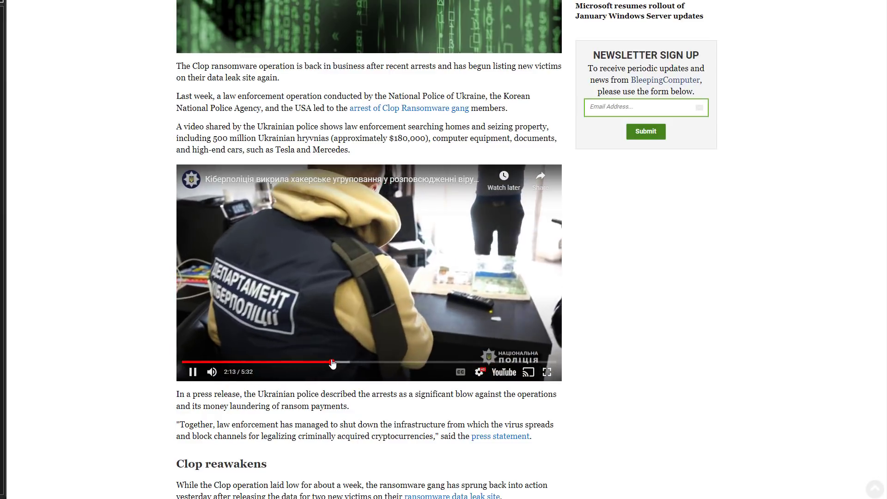
{"action": "left_click", "coordinate": [349, 362]}
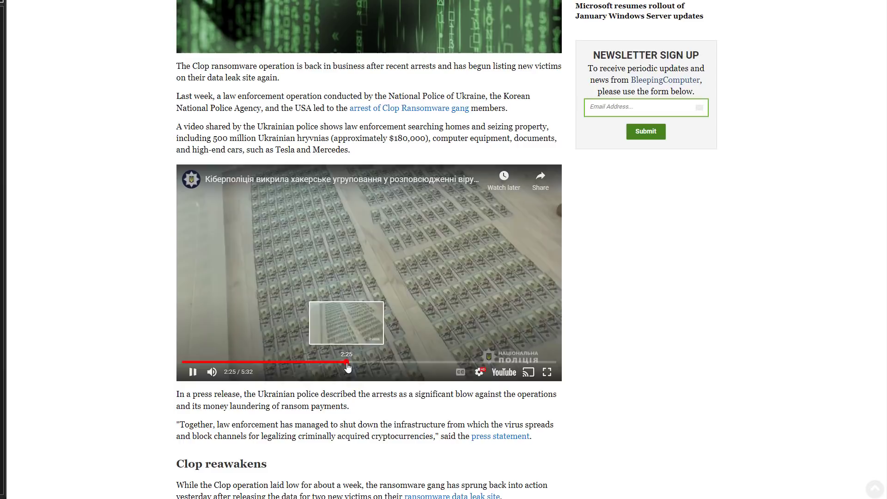
{"action": "left_click", "coordinate": [370, 328]}
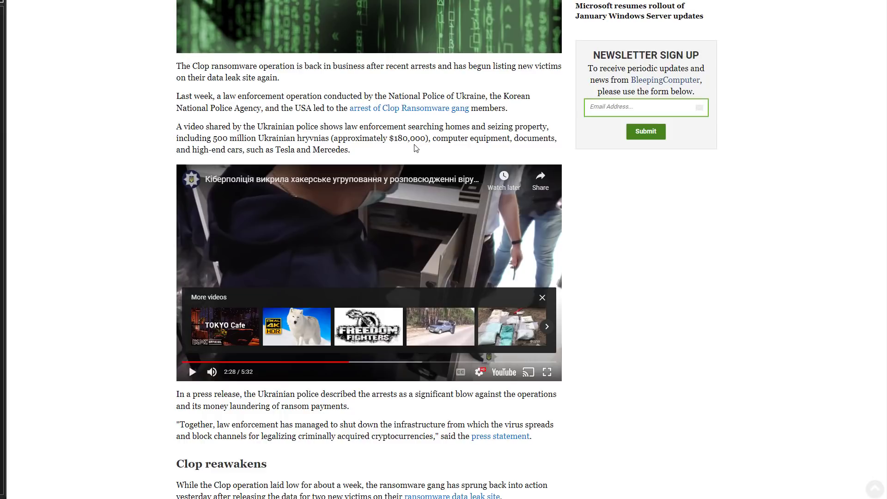
Scroll down to the article on Clop leaking confidential UK police data
{"action": "scroll", "coordinate": [414, 148], "scroll_direction": "down", "scroll_amount": 8}
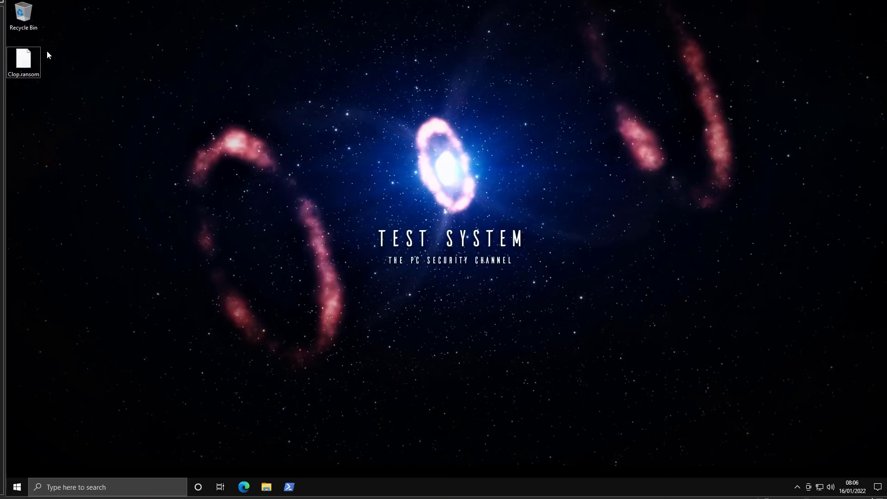
Rename Clop.ransom on the desktop to Clop.exe and confirm the extension-change warning
{"action": "left_click", "coordinate": [32, 74]}
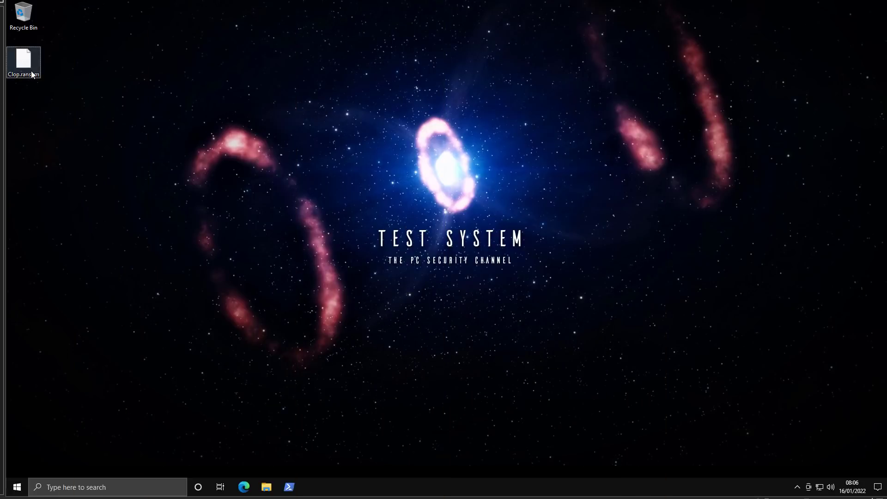
{"action": "left_click", "coordinate": [22, 75]}
{"action": "key", "text": "End"}
{"action": "key", "text": "BackSpace"}
{"action": "key", "text": "BackSpace"}
{"action": "key", "text": "BackSpace"}
{"action": "key", "text": "BackSpace"}
{"action": "key", "text": "BackSpace"}
{"action": "key", "text": "BackSpace"}
{"action": "type", "text": "exe"}
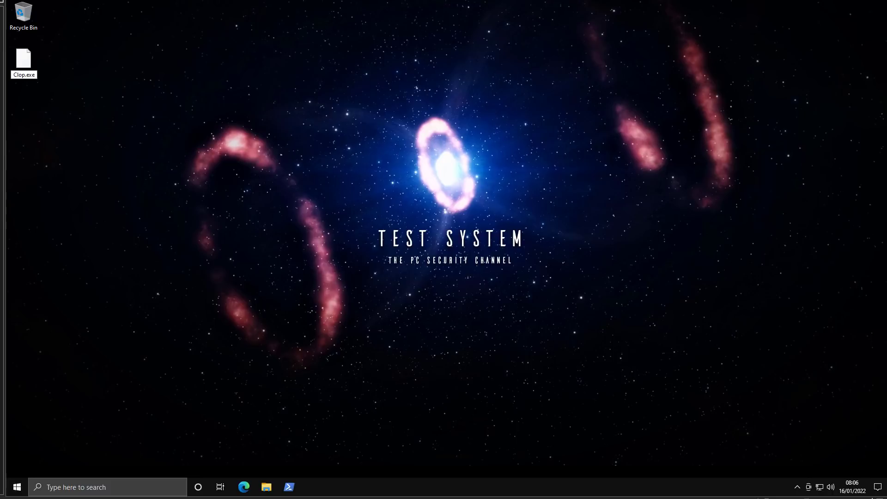
{"action": "key", "text": "Return"}
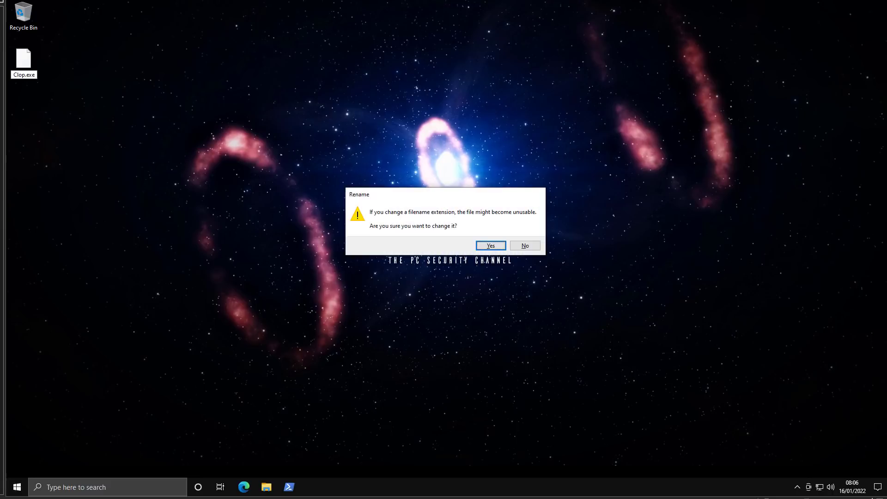
{"action": "key", "text": "Return"}
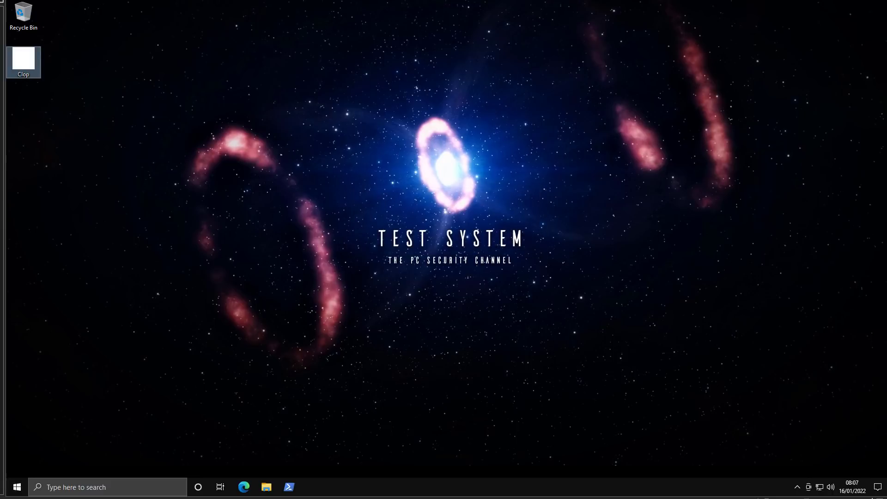
Launch Task Manager from the taskbar to show Clop (32 bit) running at the top
{"action": "right_click", "coordinate": [352, 485]}
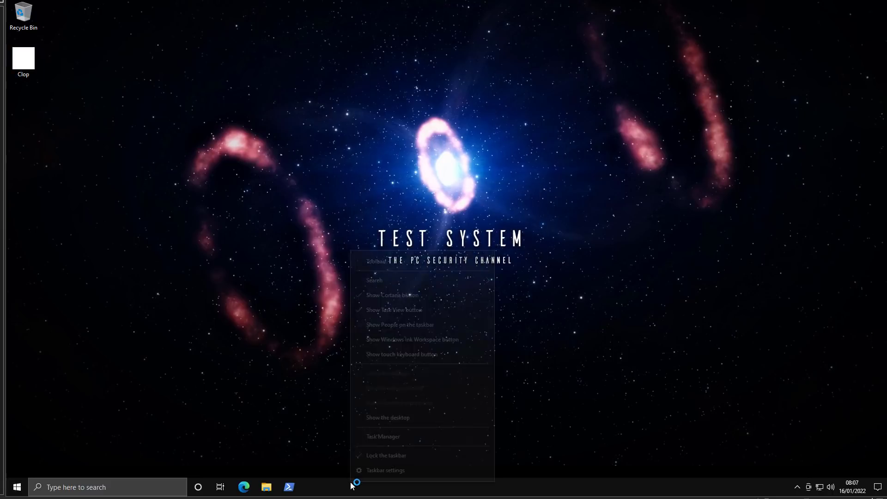
{"action": "left_click", "coordinate": [364, 438]}
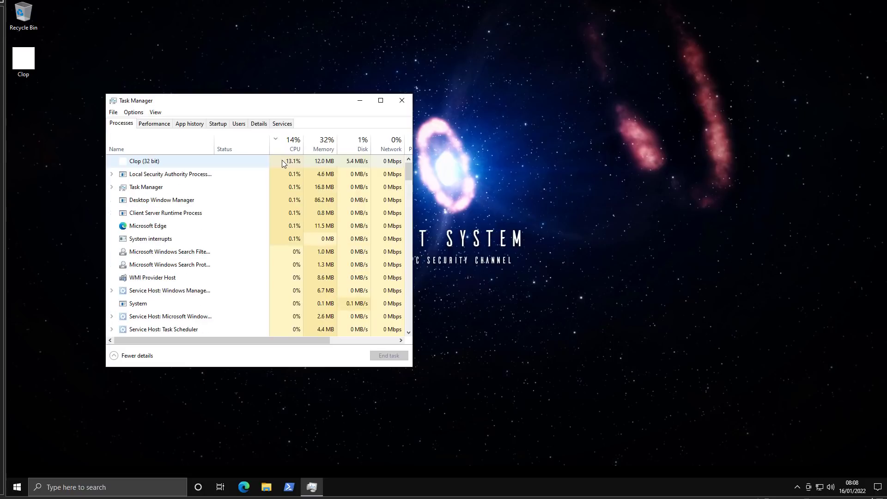
Browse the CLOP-encrypted Documents folder in File Explorer and open the ClopReadMe ransom note
{"action": "left_click", "coordinate": [267, 487]}
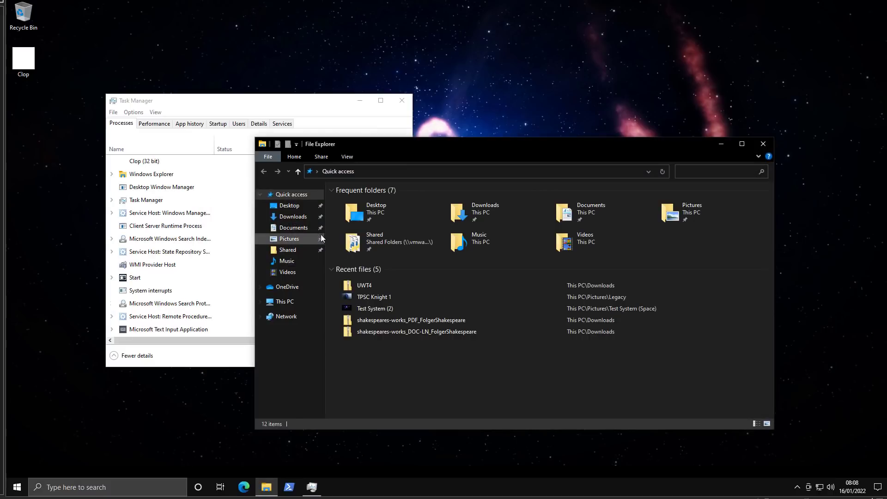
{"action": "left_click", "coordinate": [305, 228]}
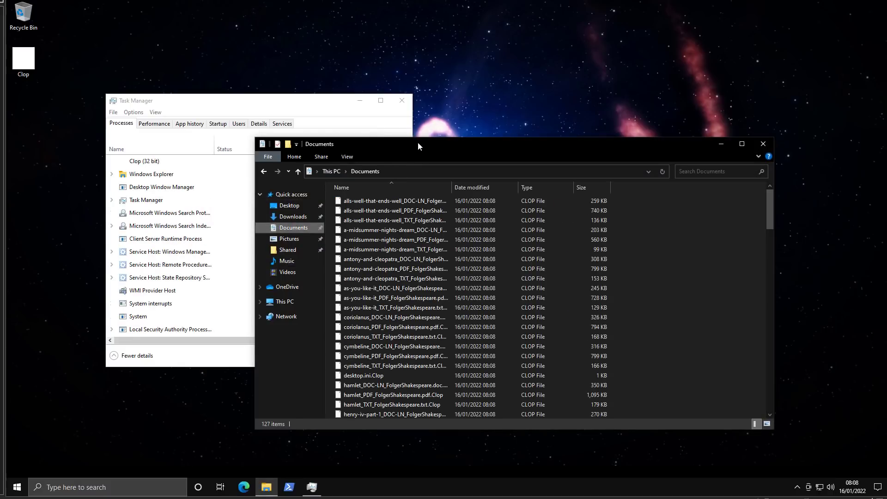
{"action": "left_click_drag", "start_coordinate": [418, 143], "coordinate": [539, 91]}
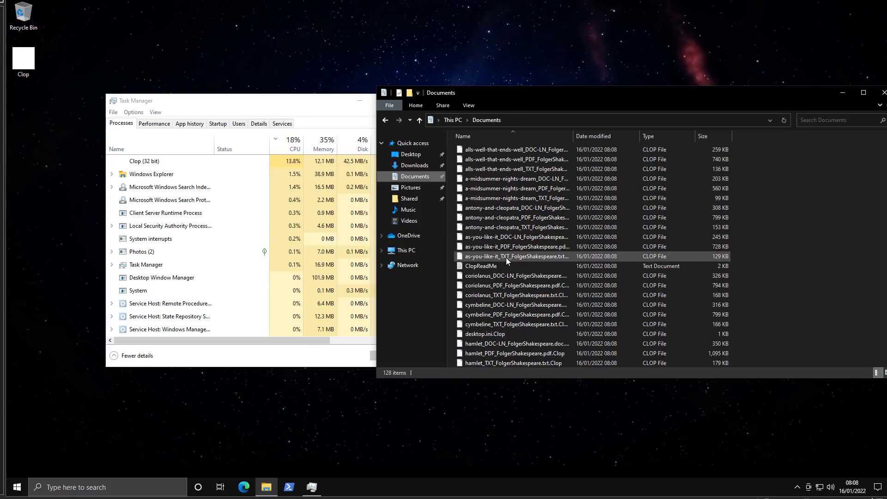
{"action": "mouse_move", "coordinate": [506, 257]}
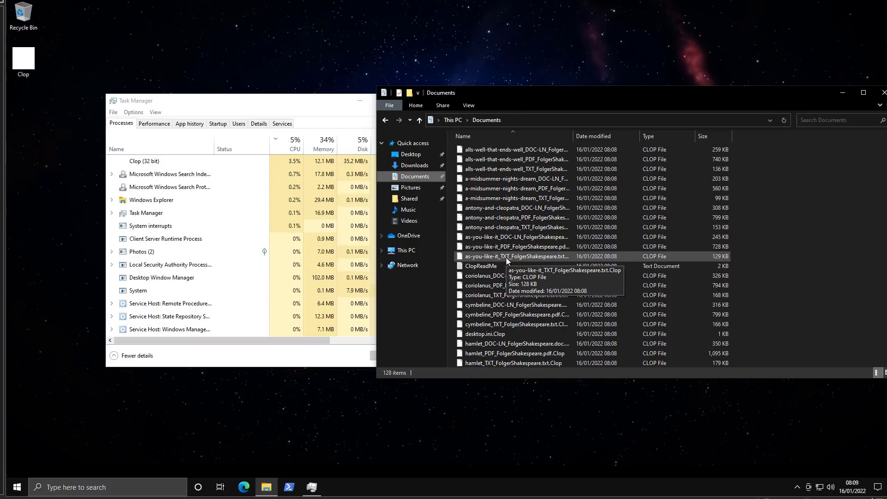
{"action": "double_click", "coordinate": [501, 263]}
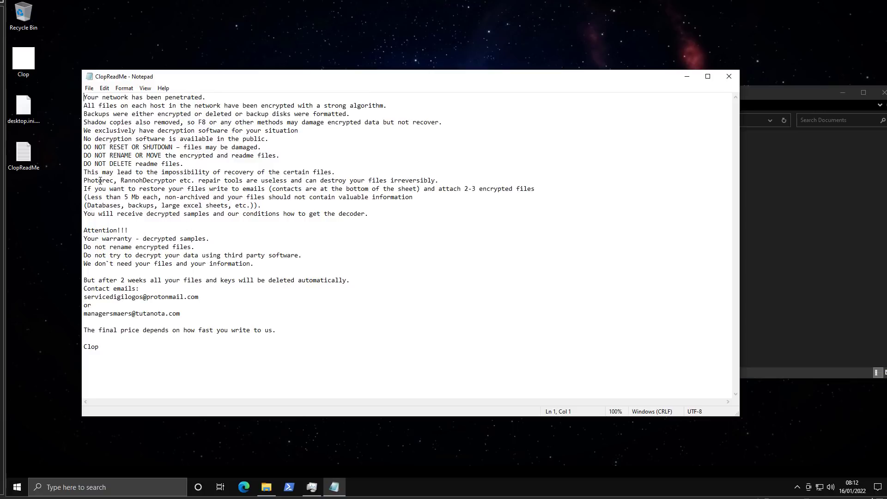
{"action": "left_click_drag", "start_coordinate": [98, 181], "coordinate": [176, 182]}
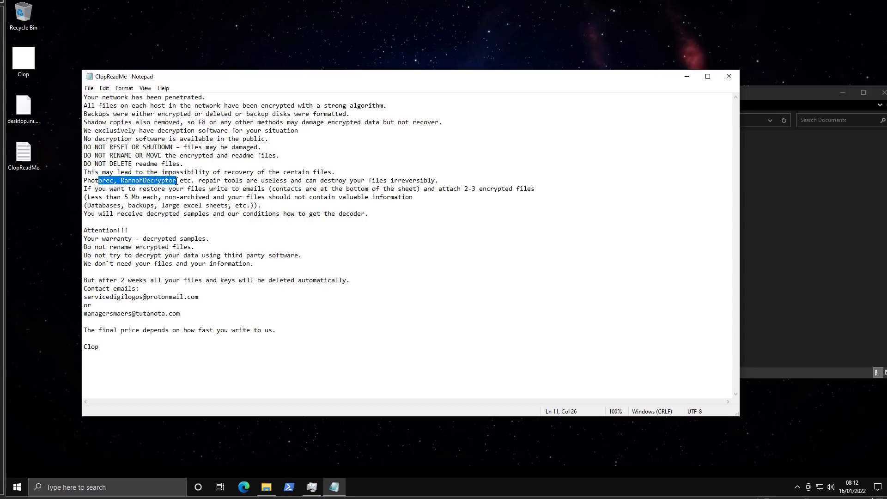
{"action": "left_click", "coordinate": [177, 181]}
{"action": "left_click", "coordinate": [266, 319]}
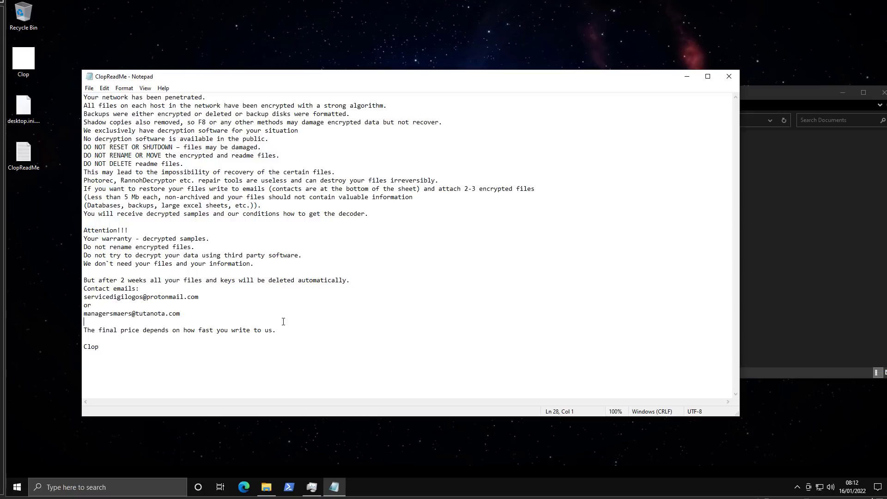
{"action": "left_click_drag", "start_coordinate": [256, 280], "coordinate": [311, 301]}
{"action": "left_click", "coordinate": [307, 319]}
Clear the Notepad selection, inspect desktop.ini.Clop's details, and reopen ClopReadMe from the desktop
{"action": "left_click_drag", "start_coordinate": [102, 347], "coordinate": [79, 331]}
{"action": "left_click", "coordinate": [106, 341]}
{"action": "left_click", "coordinate": [51, 128]}
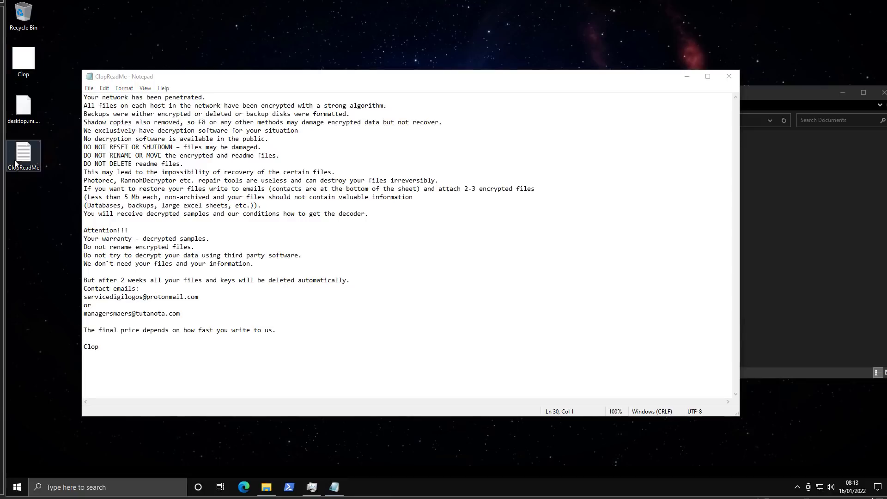
{"action": "left_click", "coordinate": [23, 108]}
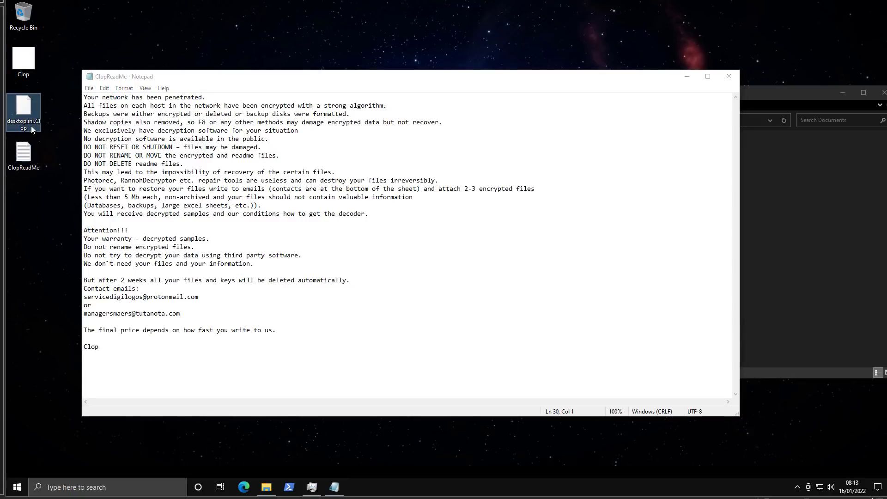
{"action": "mouse_move", "coordinate": [32, 130]}
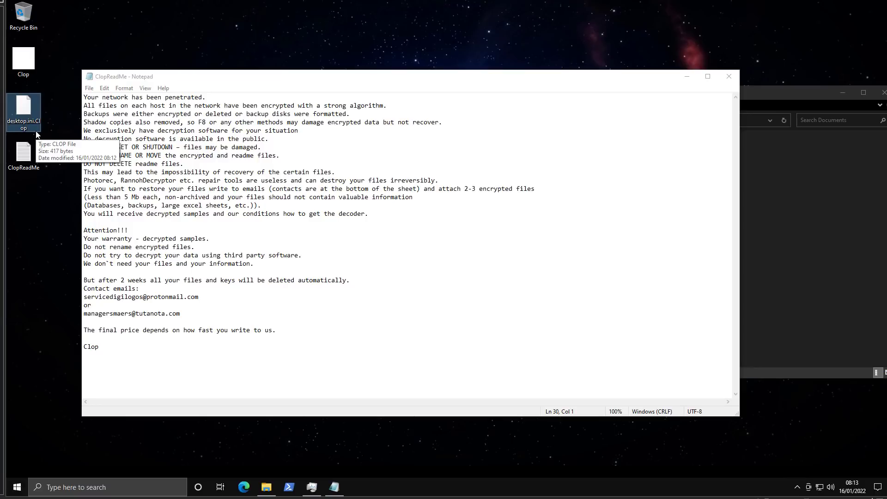
{"action": "double_click", "coordinate": [33, 152]}
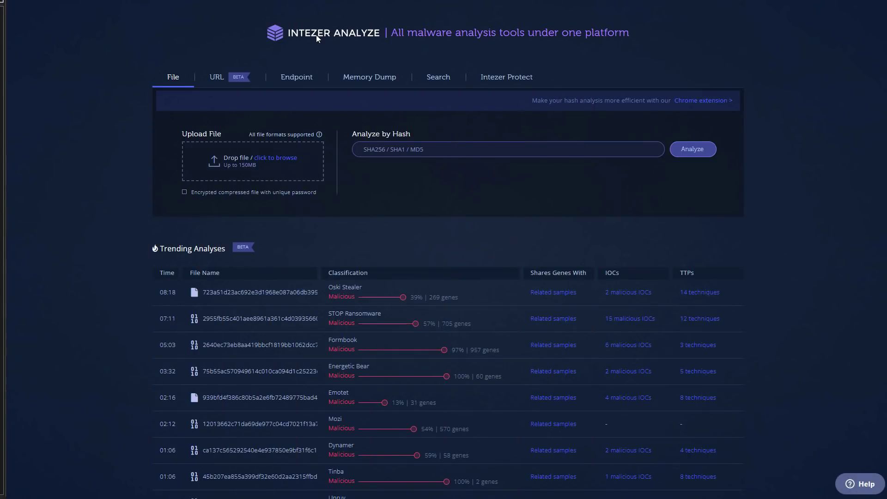
Search families for 'clop', open Clop Ransomware, and list more of its samples
{"action": "left_click", "coordinate": [445, 82]}
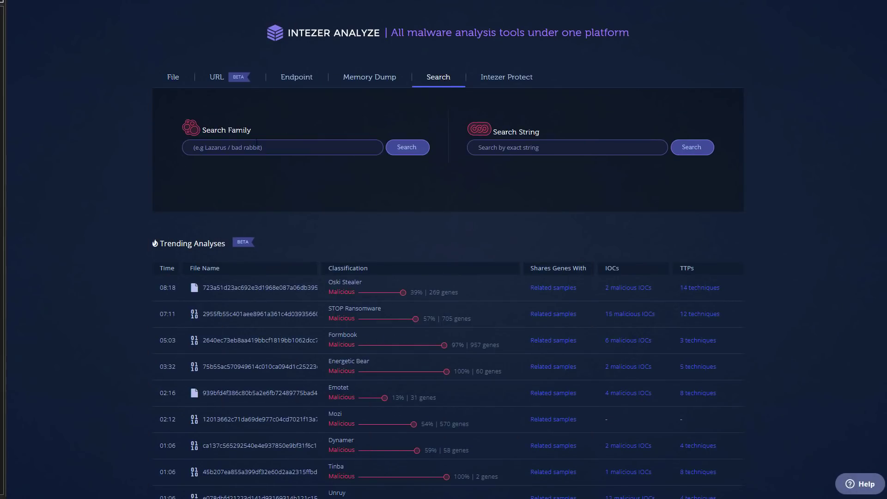
{"action": "left_click", "coordinate": [257, 147]}
{"action": "type", "text": "clop"}
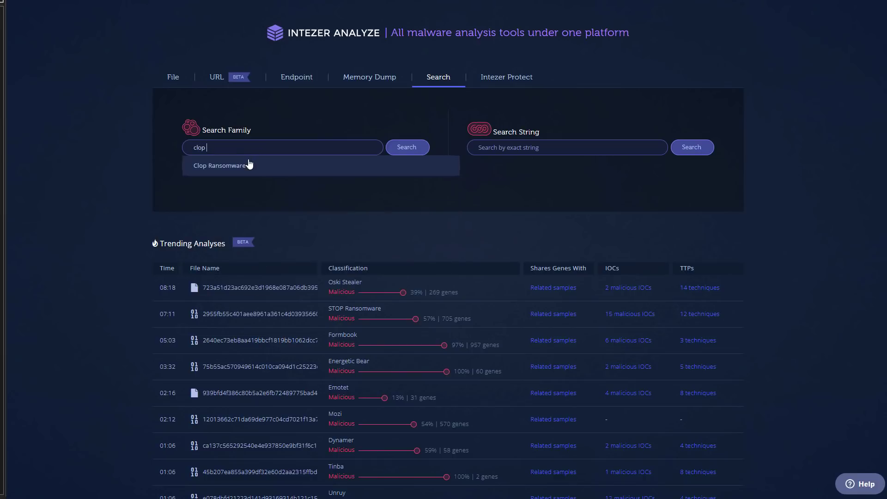
{"action": "left_click", "coordinate": [249, 165]}
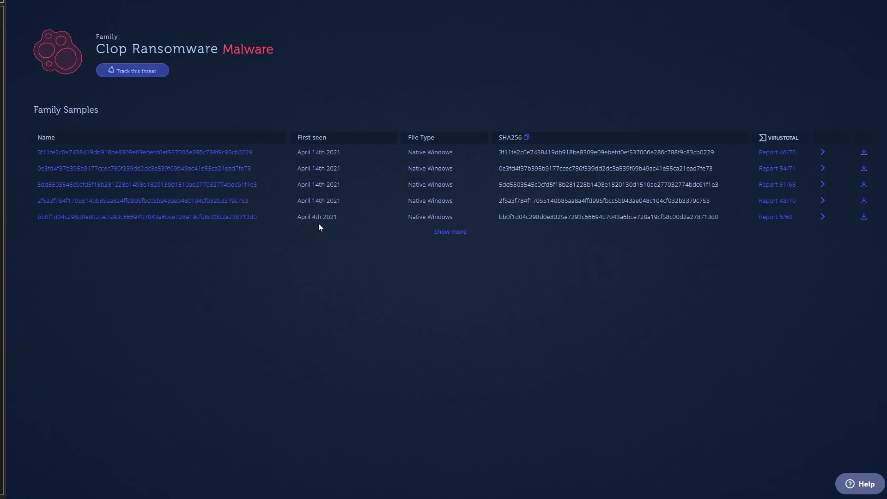
{"action": "left_click", "coordinate": [443, 234]}
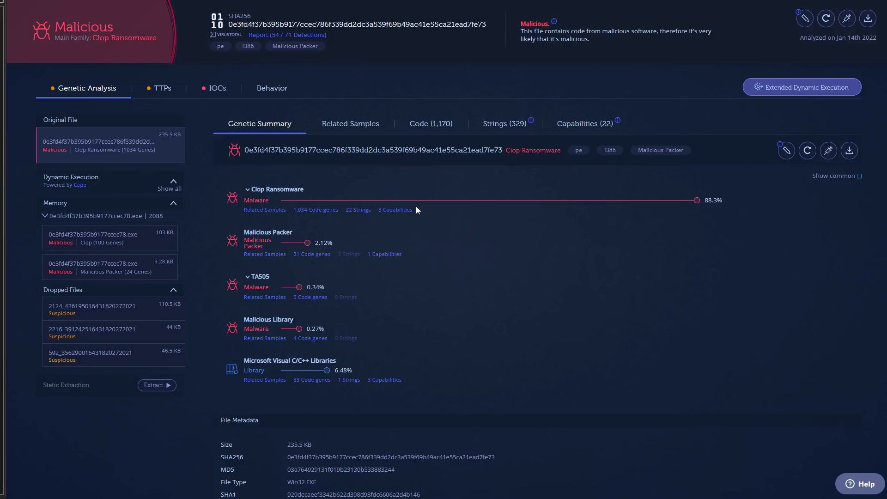
Review the sample's MITRE ATT&CK techniques and IOCs, then go back to its genetic analysis
{"action": "left_click", "coordinate": [168, 93]}
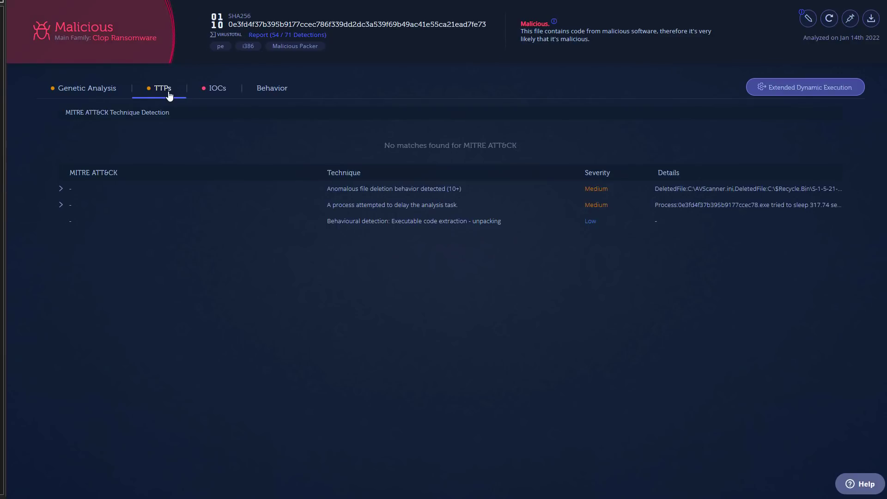
{"action": "left_click", "coordinate": [222, 92]}
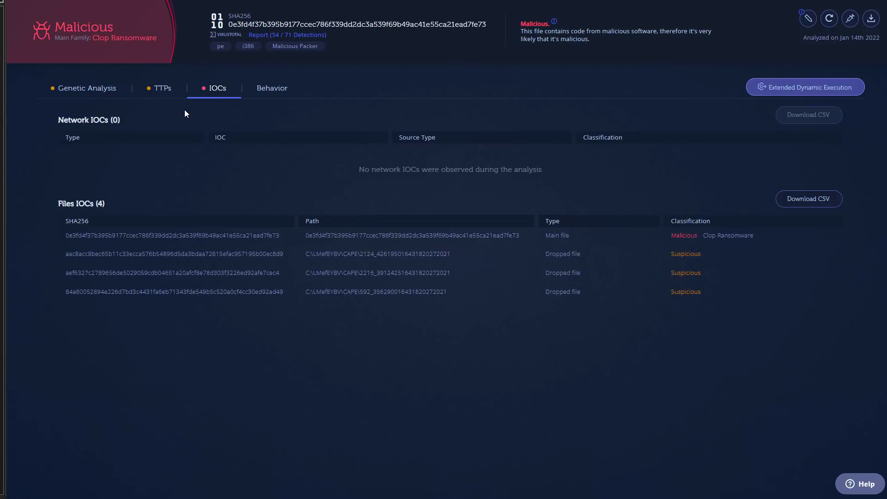
{"action": "left_click", "coordinate": [107, 89]}
Open the sample's sandbox behavior details and view the enlarged second screenshot
{"action": "left_click", "coordinate": [270, 94]}
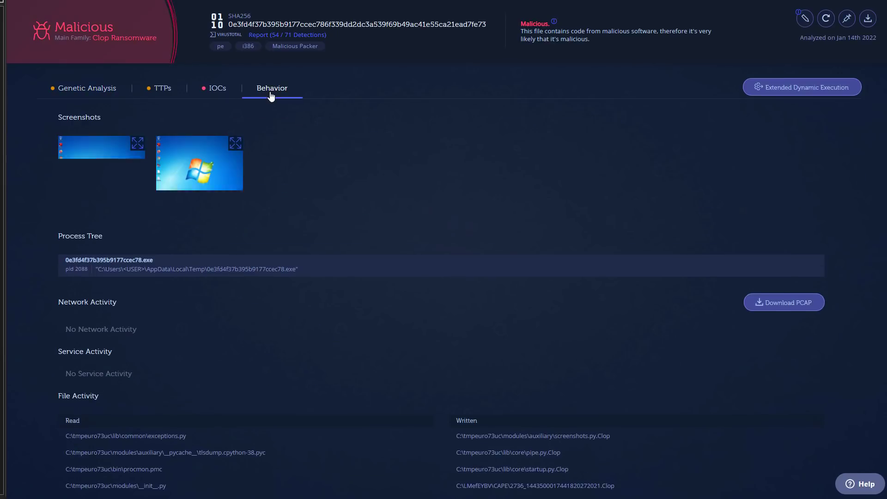
{"action": "left_click", "coordinate": [167, 172]}
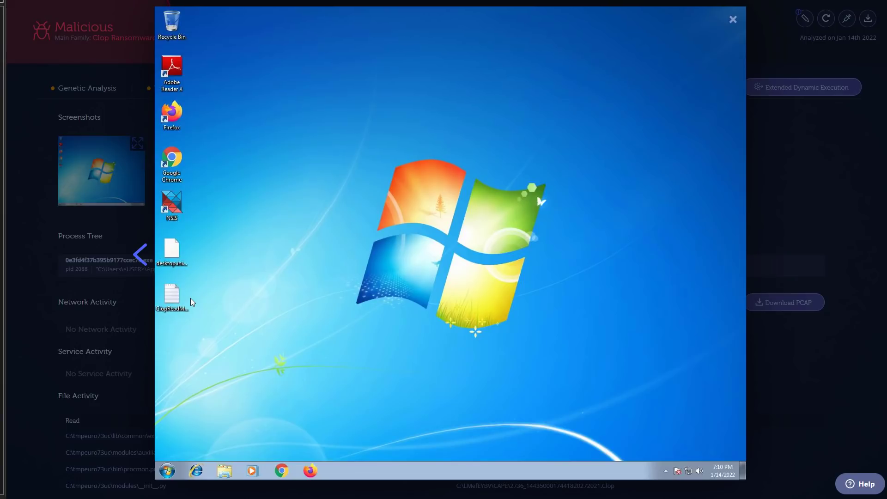
{"action": "left_click", "coordinate": [131, 297]}
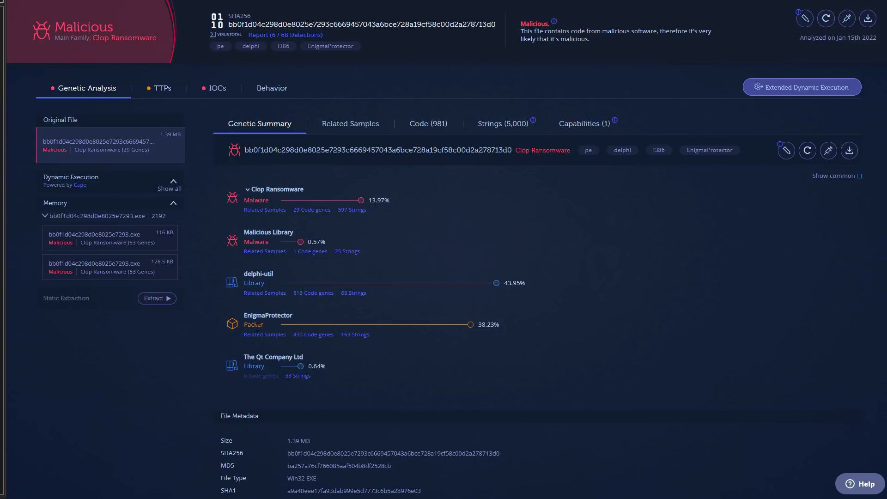
{"action": "left_click", "coordinate": [268, 90]}
{"action": "left_click", "coordinate": [96, 161]}
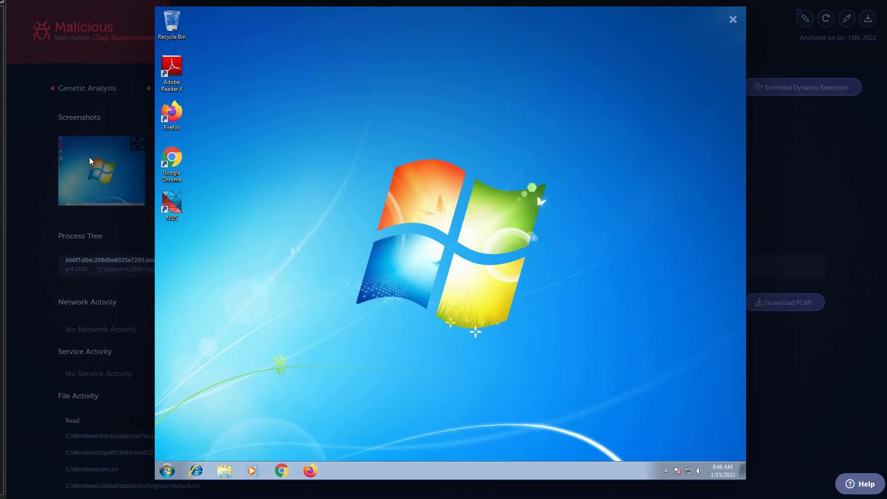
{"action": "left_click", "coordinate": [90, 157]}
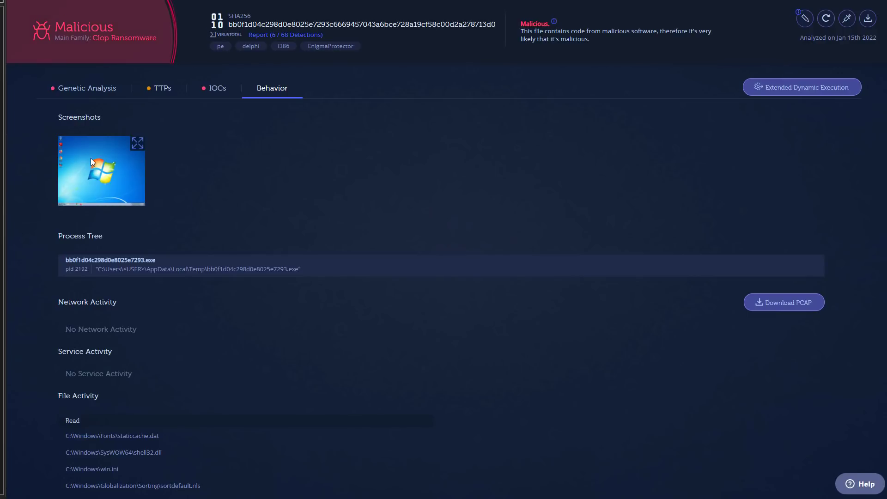
Return to the Genetic Analysis tab: 13.97% Clop, 38.23% EnigmaProtector, 43.95% delphi-util
{"action": "left_click", "coordinate": [100, 86]}
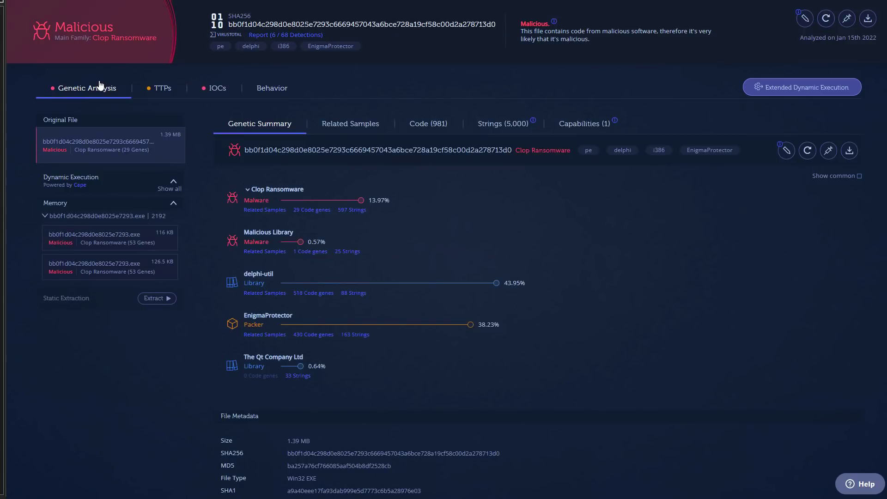